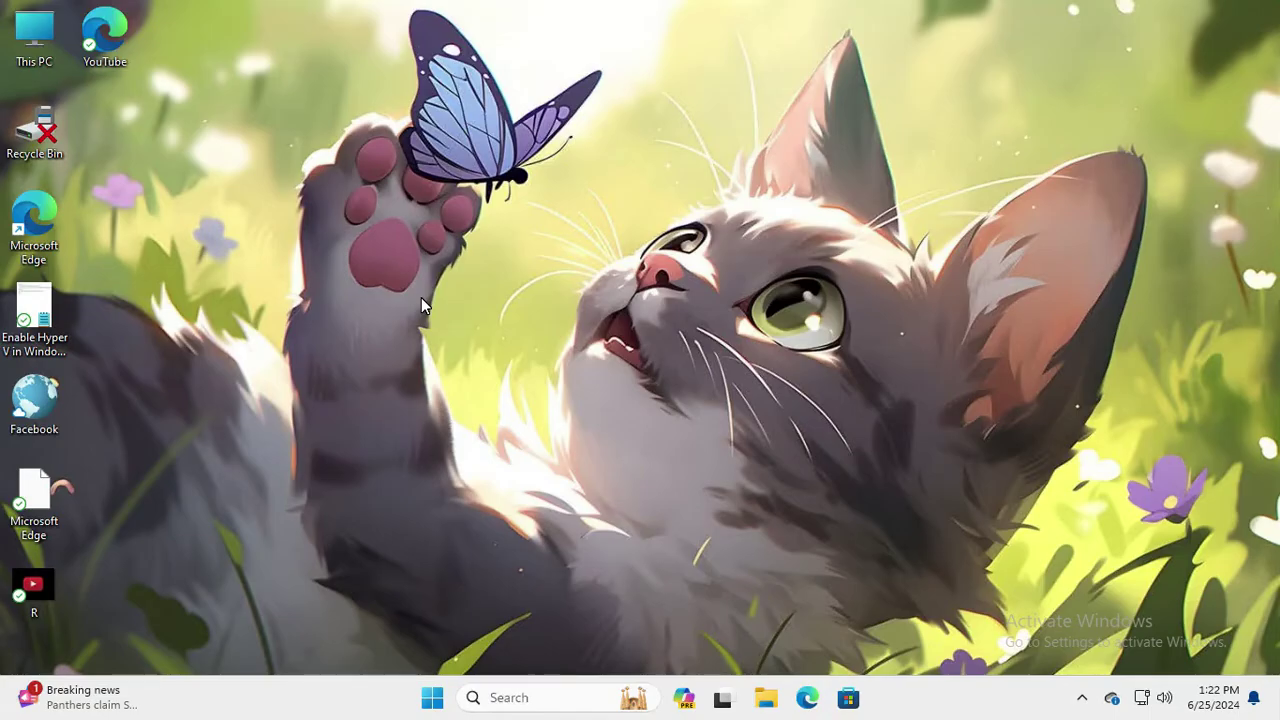
- Open the Start menu's search panel showing recent searches and today's highlights
left_click(432, 698)
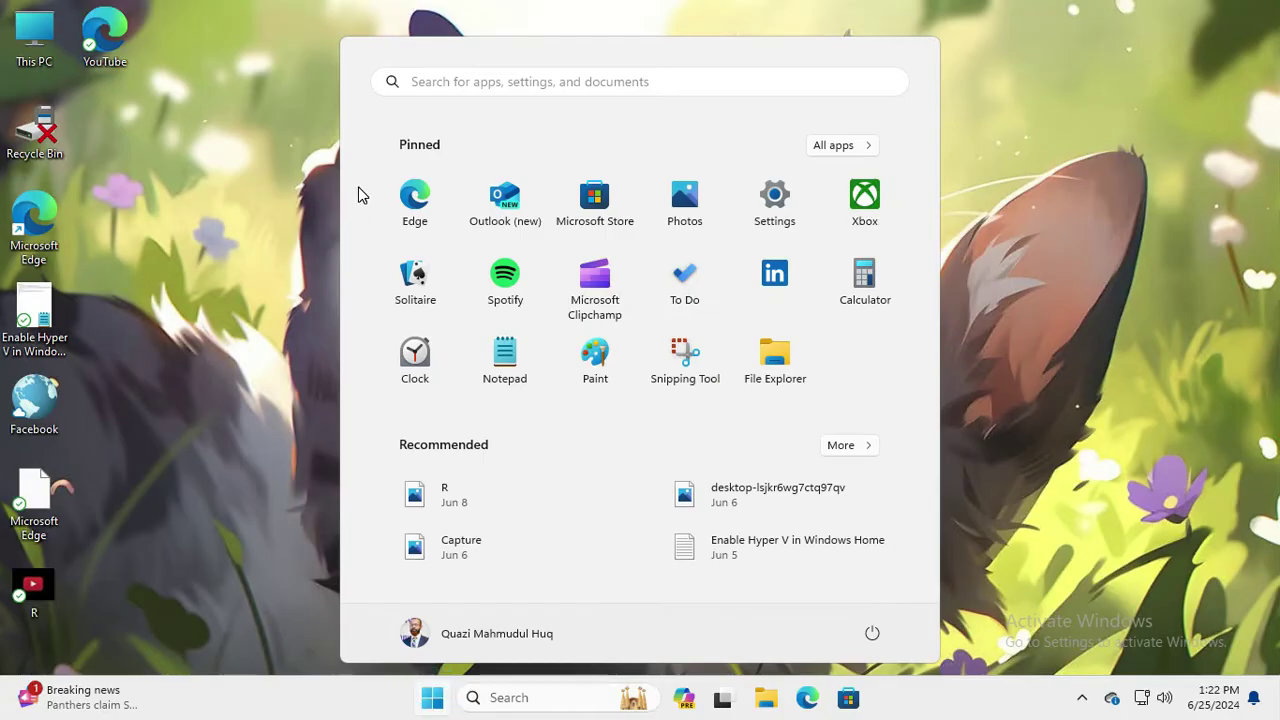
left_click(505, 81)
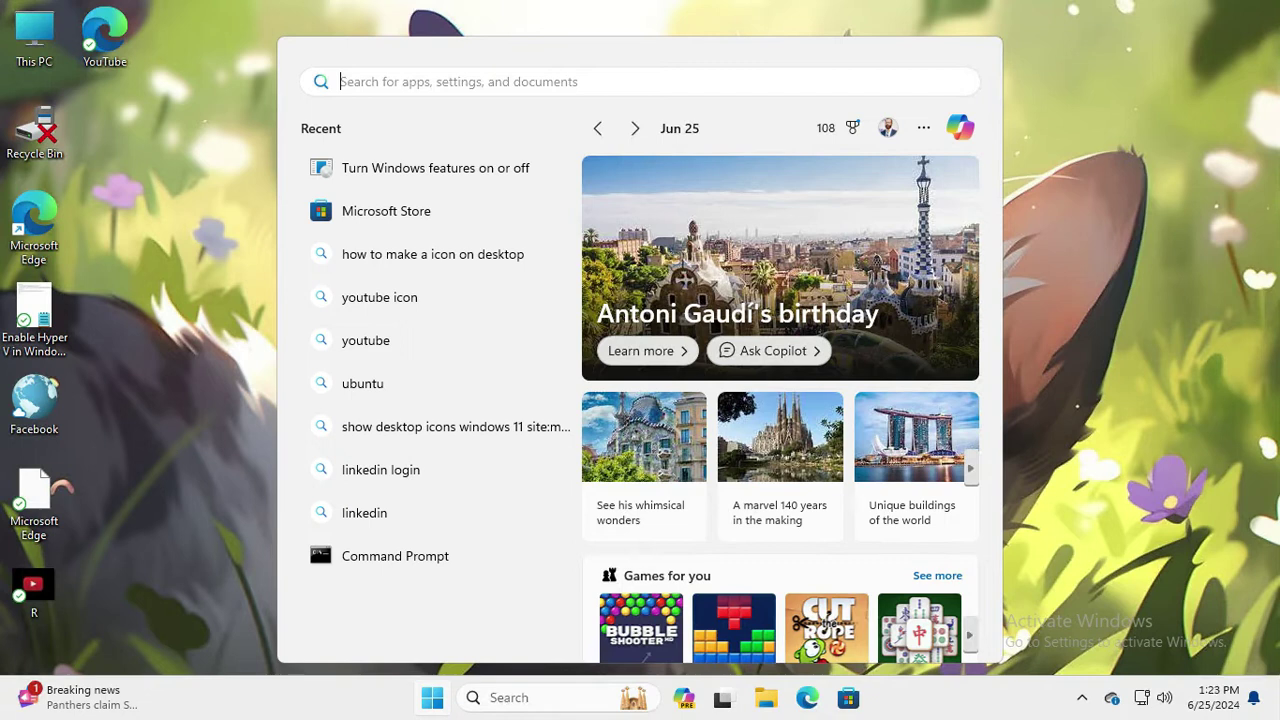
- Search for 'windows feature' and launch Turn Windows features on or off
type("windows feature")
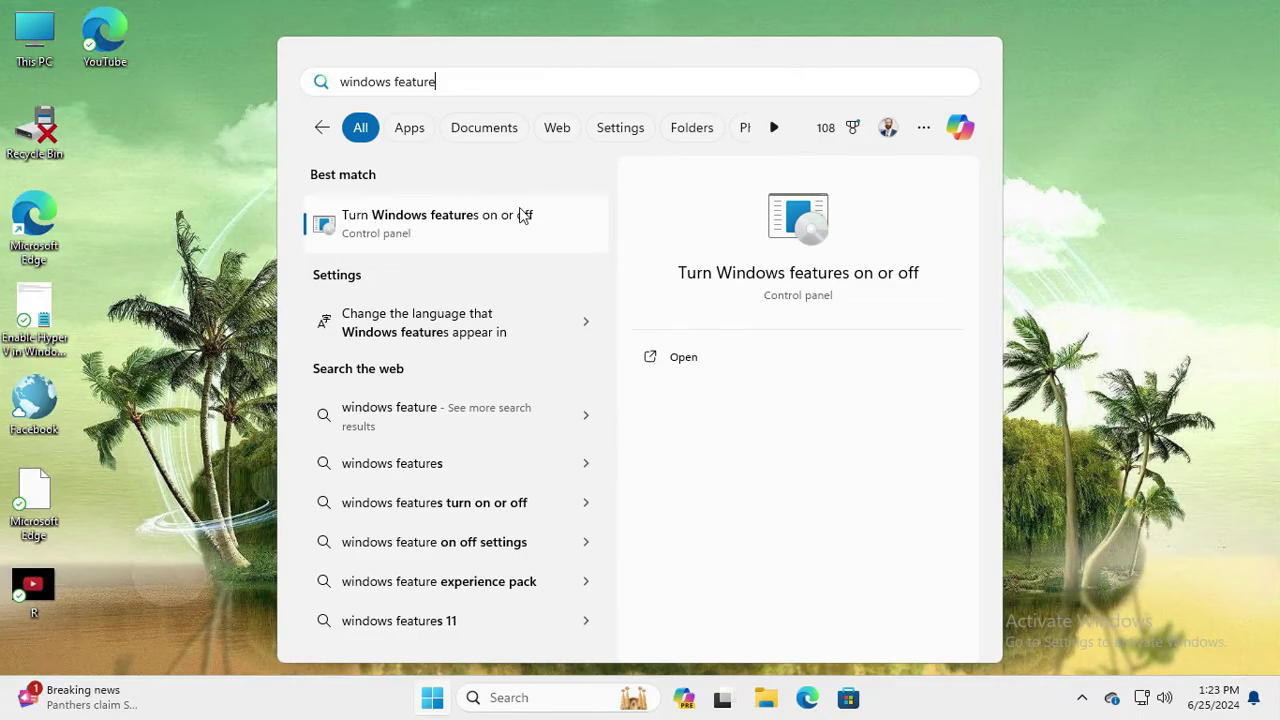
left_click(400, 216)
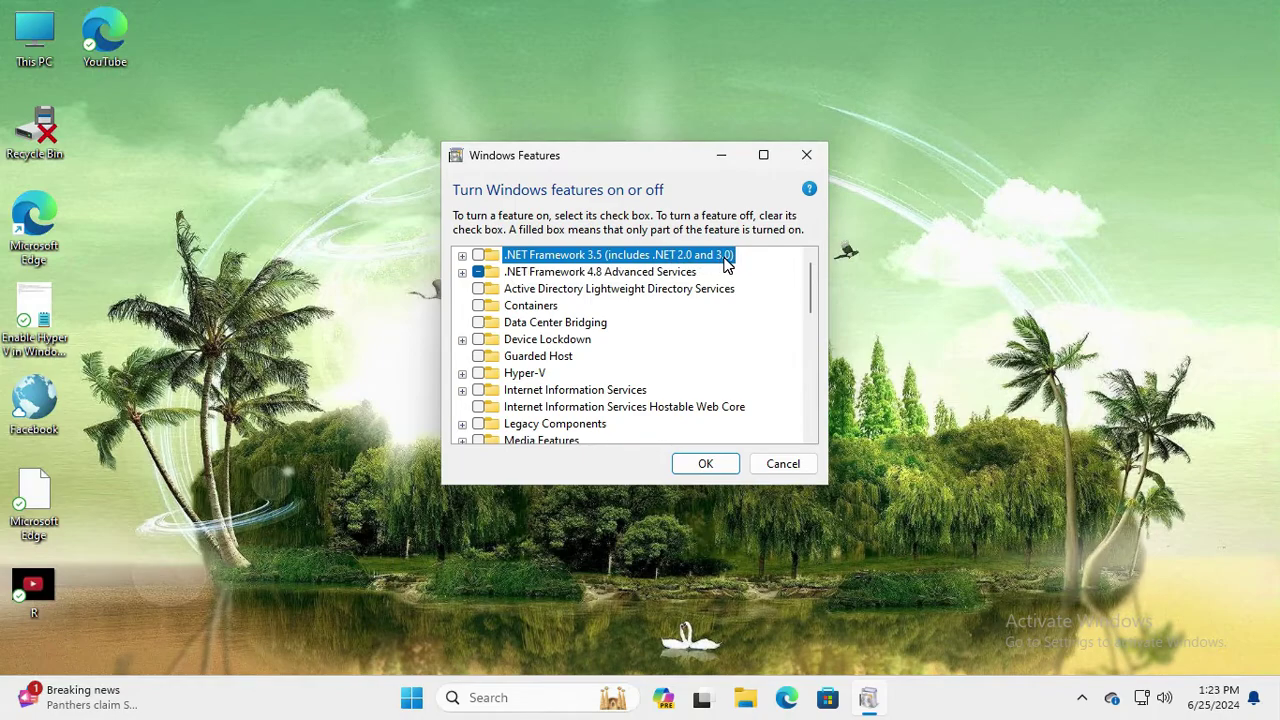
- Enable .NET Framework 3.5 with WCF HTTP and Non-HTTP Activation, apply, and decline the Windows Update download
left_click(462, 256)
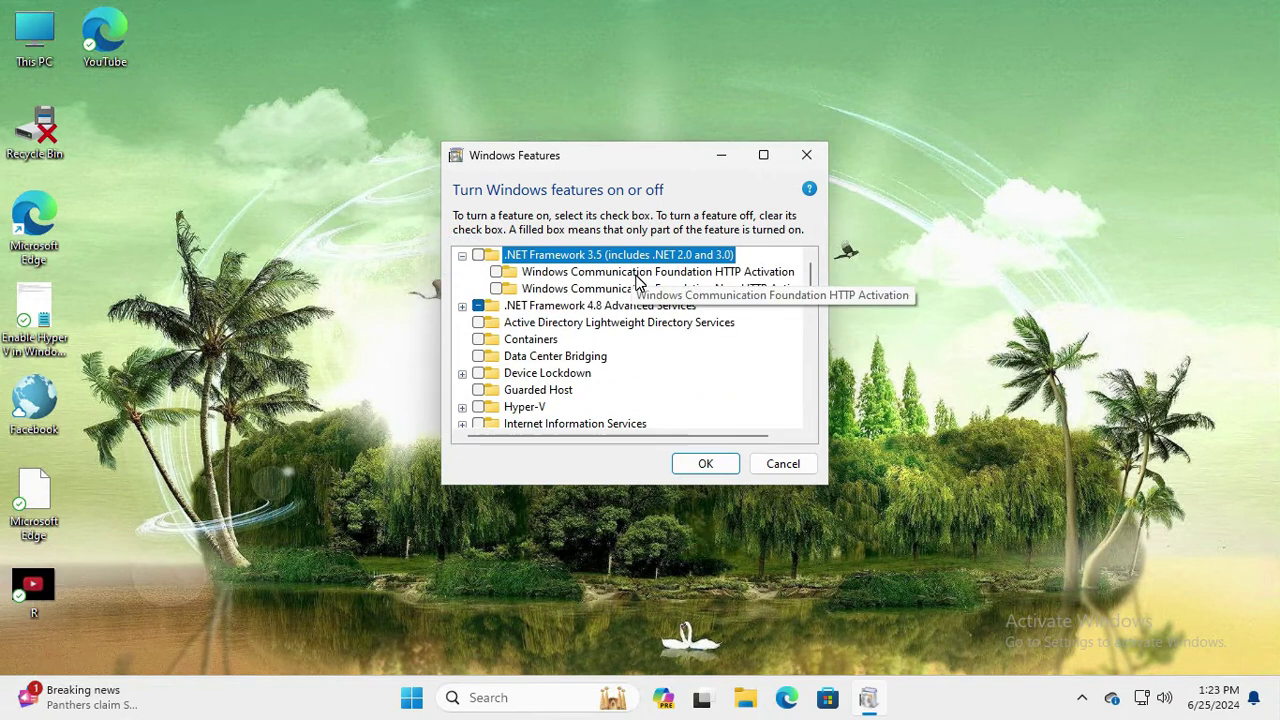
left_click(496, 272)
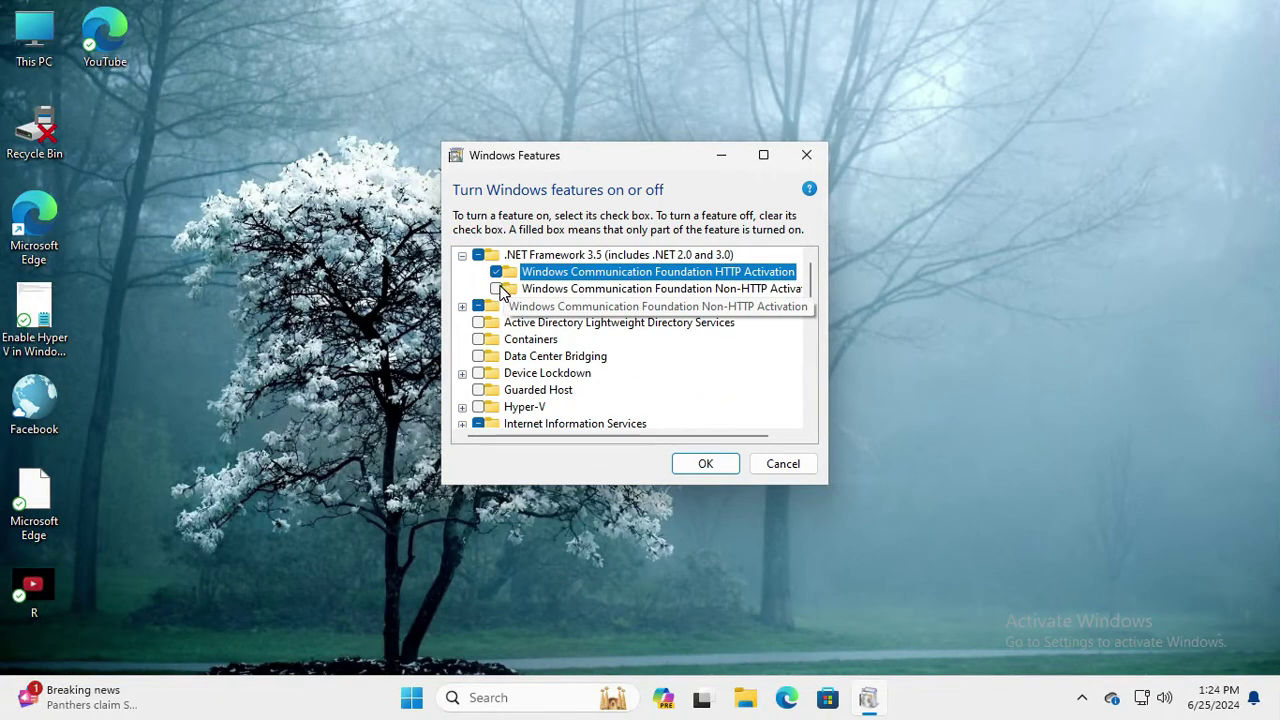
left_click(496, 289)
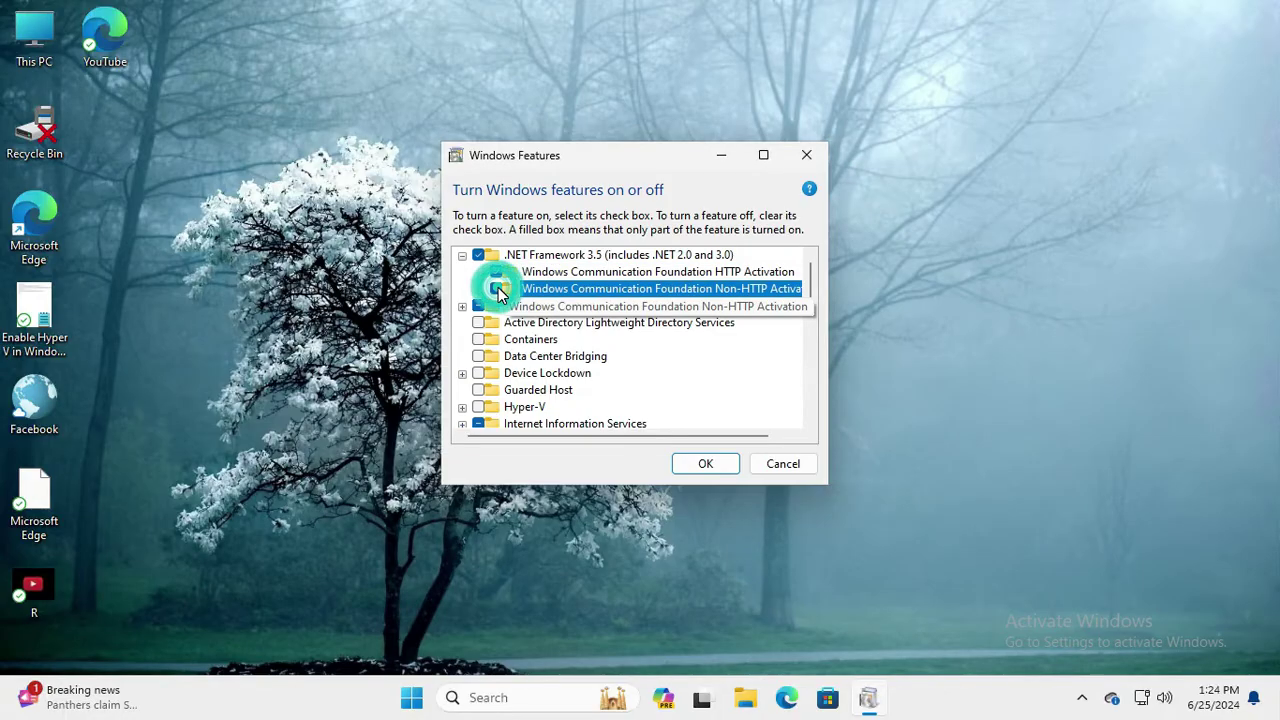
left_click(701, 465)
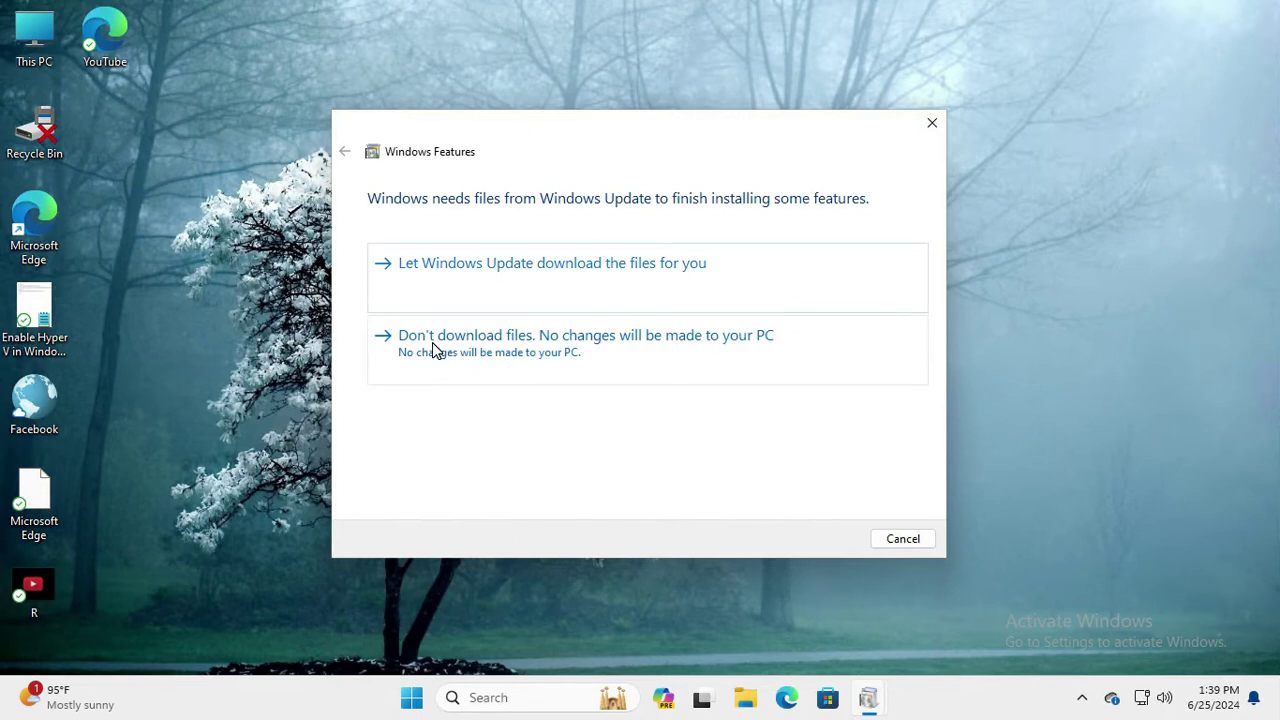
left_click(562, 348)
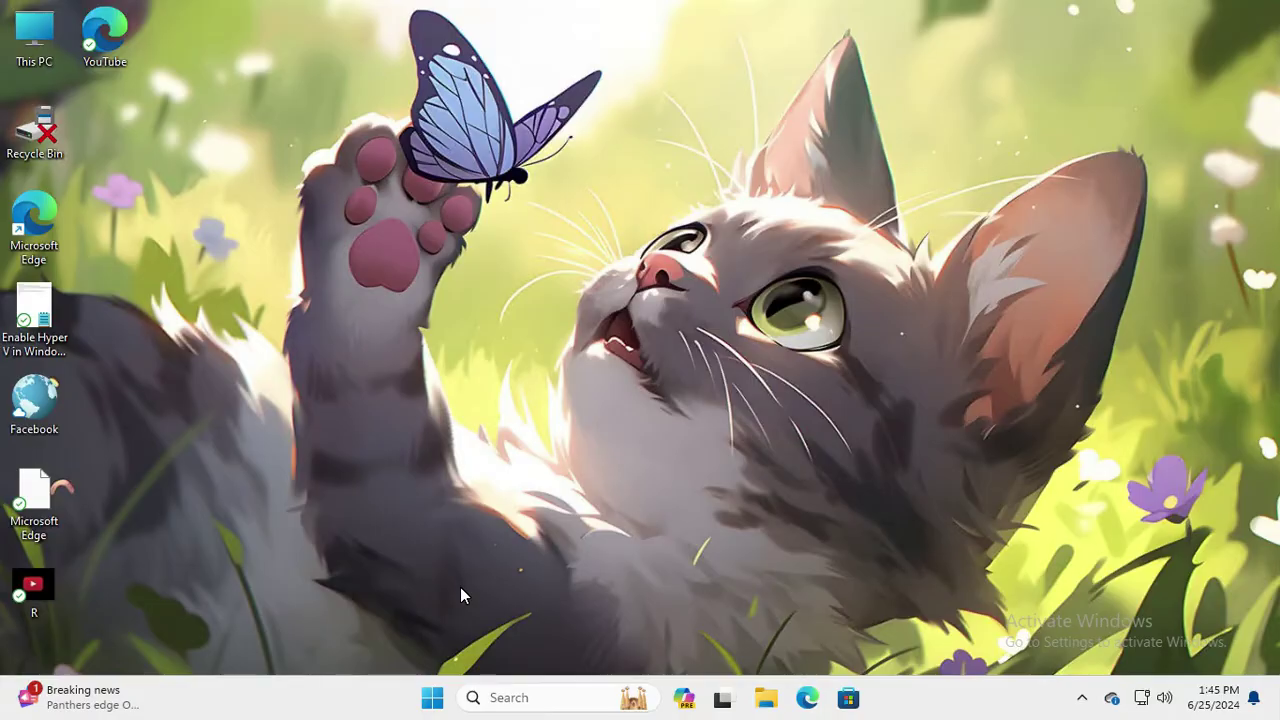
- Launch Settings from Start and go to the Windows Update page
left_click(432, 700)
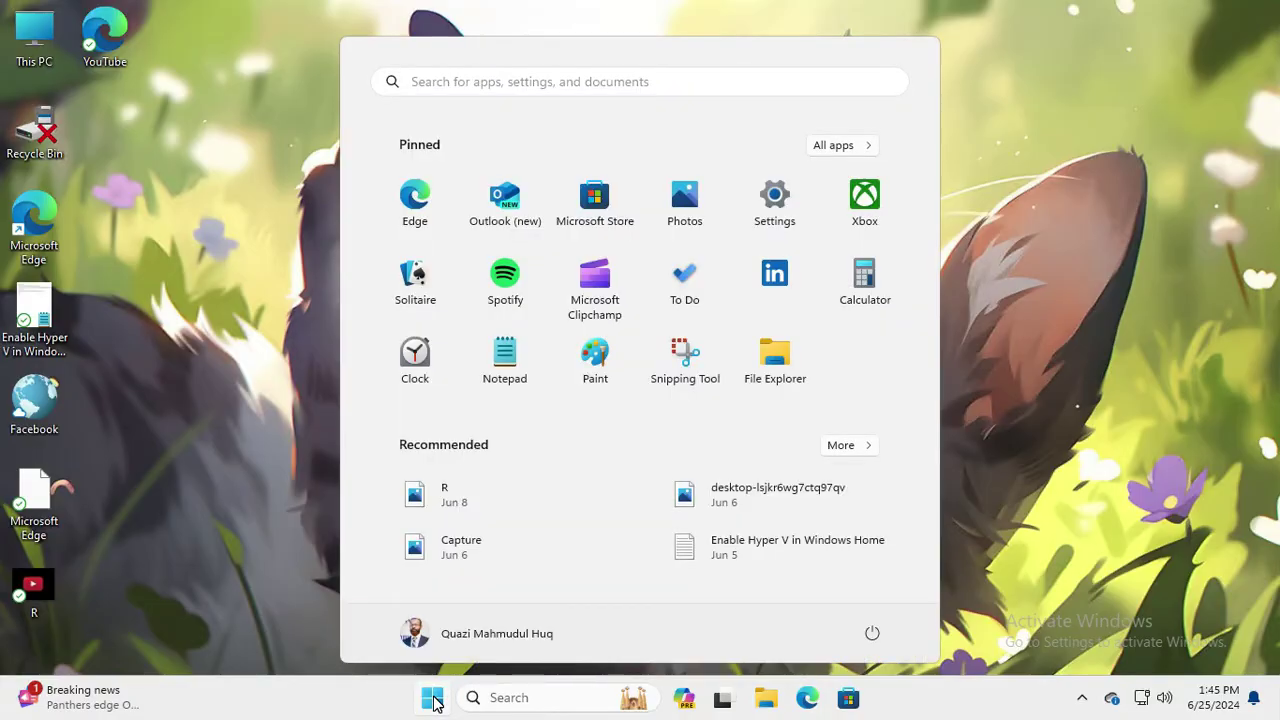
left_click(779, 208)
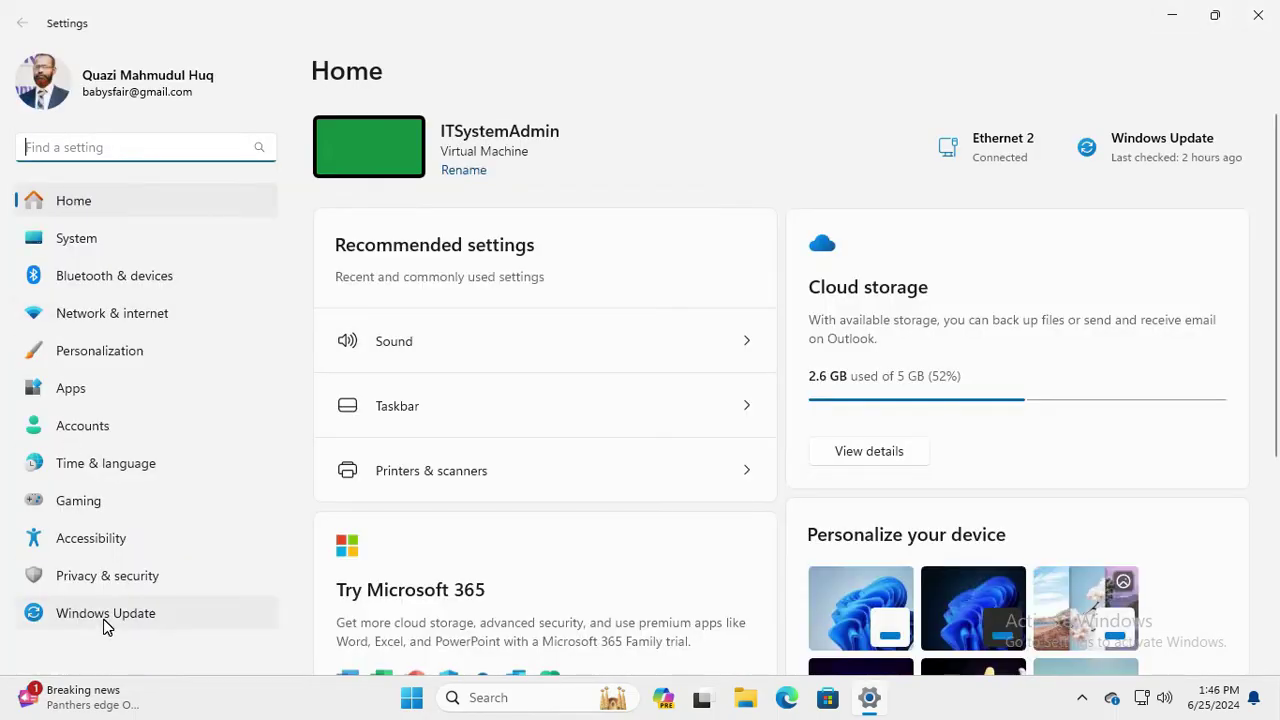
left_click(124, 614)
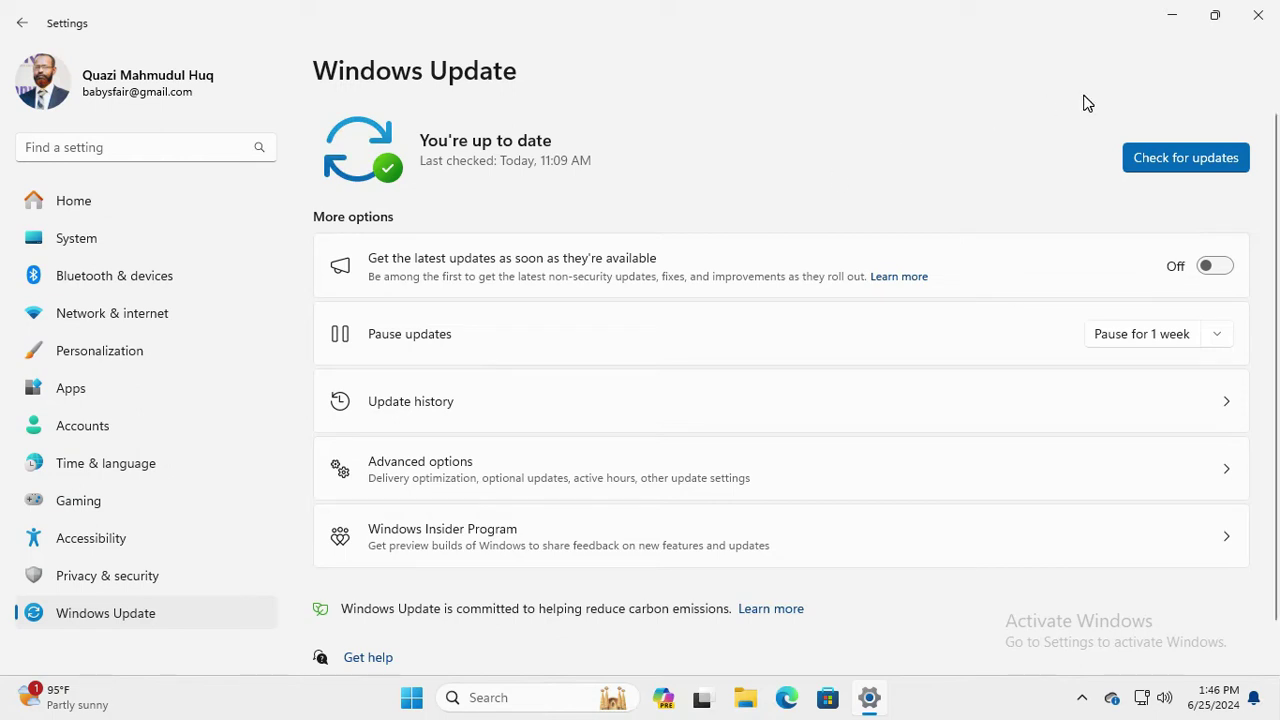
- Run a new check for updates, then minimize Settings to show the desktop
left_click(1166, 160)
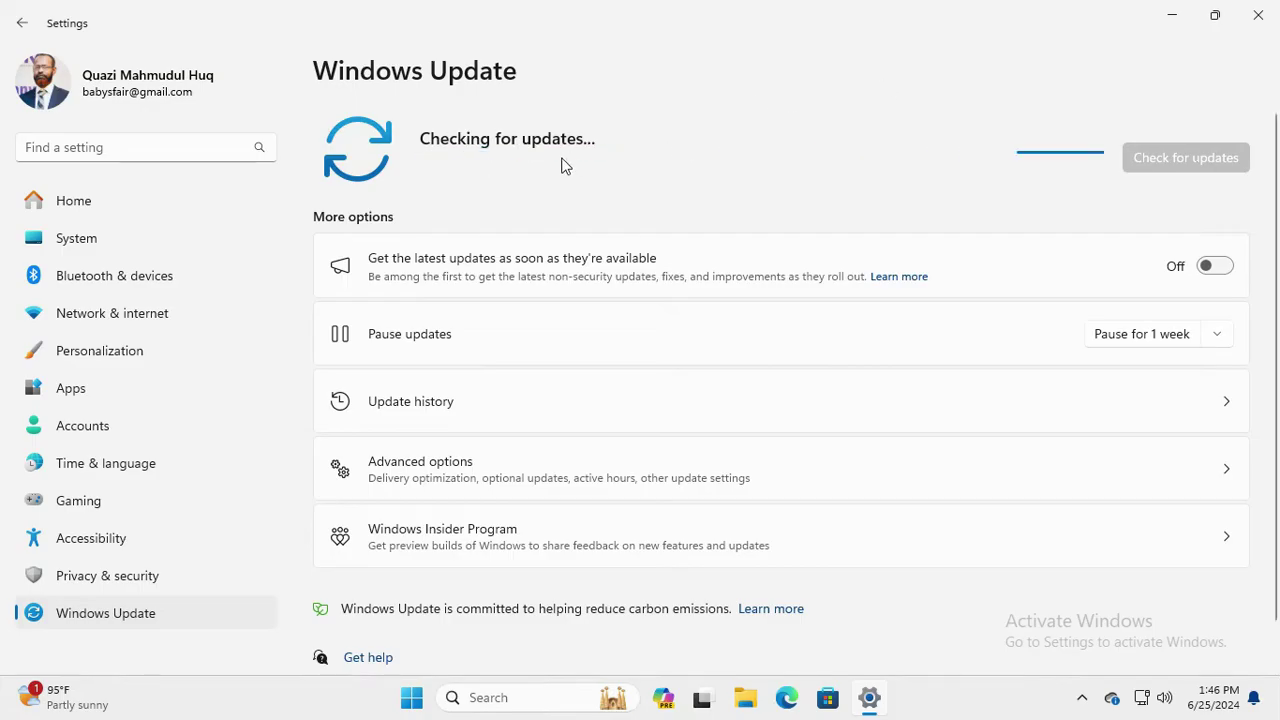
left_click(1171, 20)
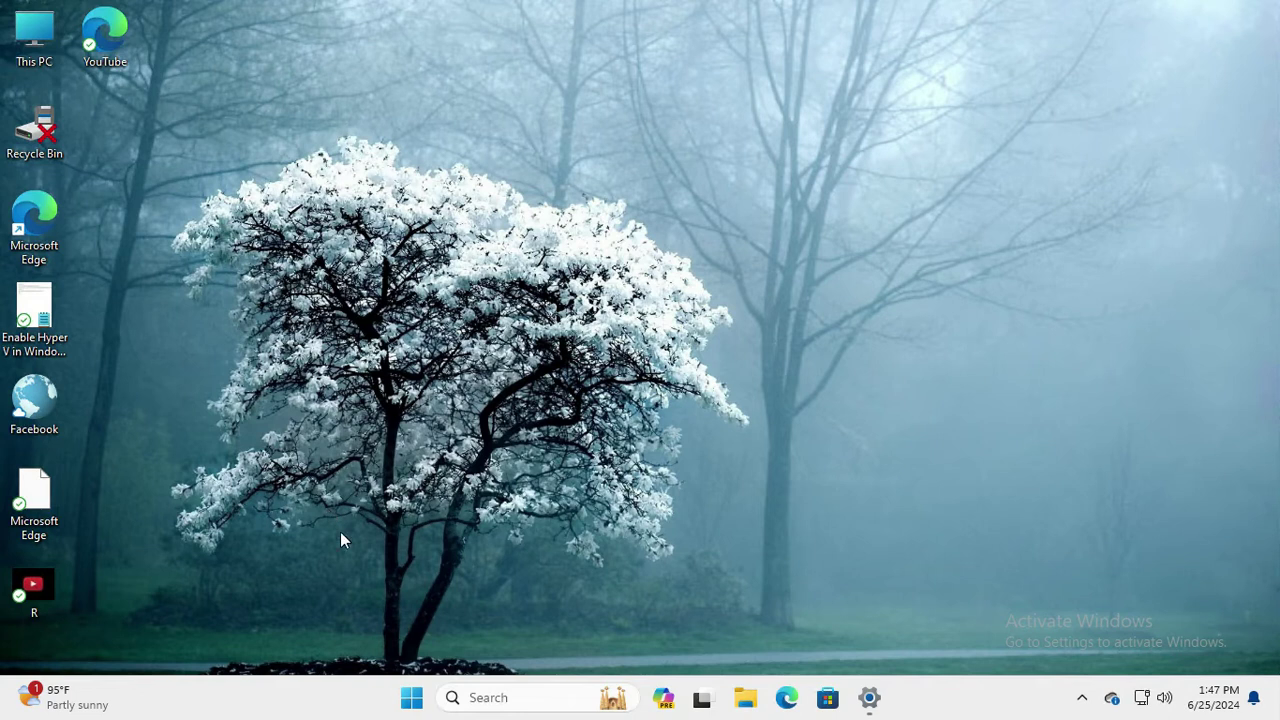
- Search Start for 'network reset' and open the Network reset settings page
left_click(412, 699)
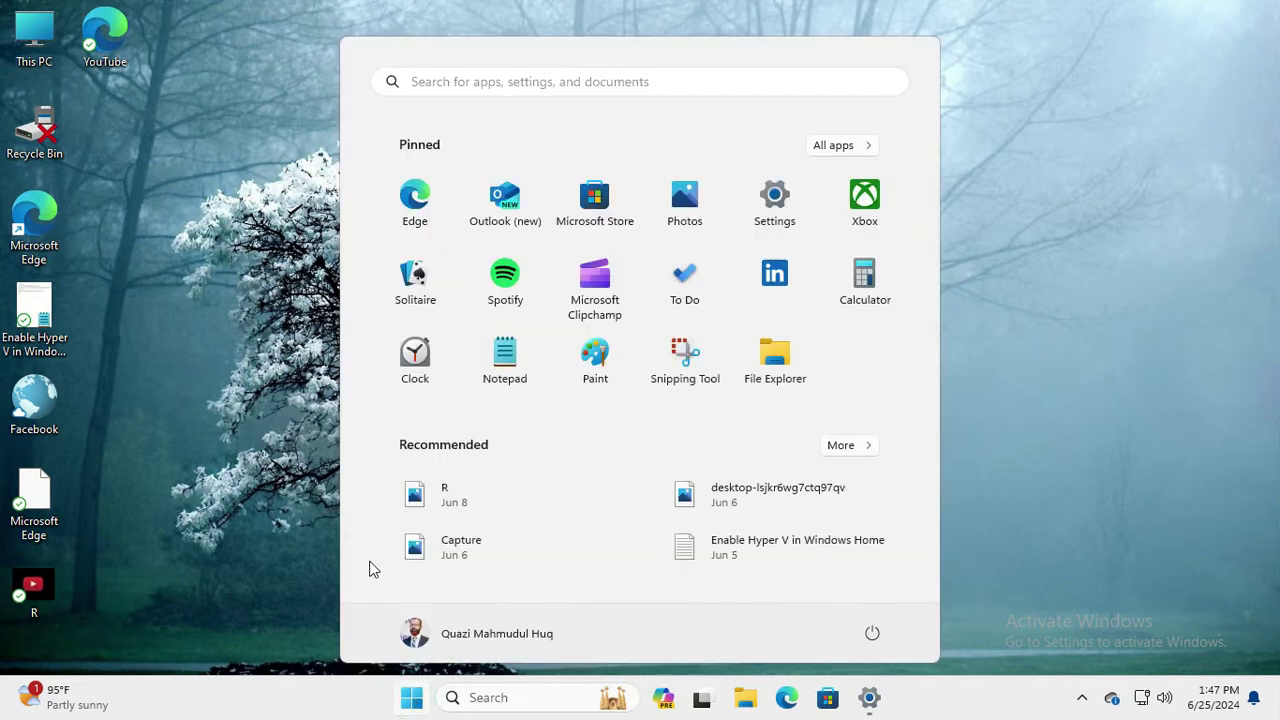
left_click(453, 83)
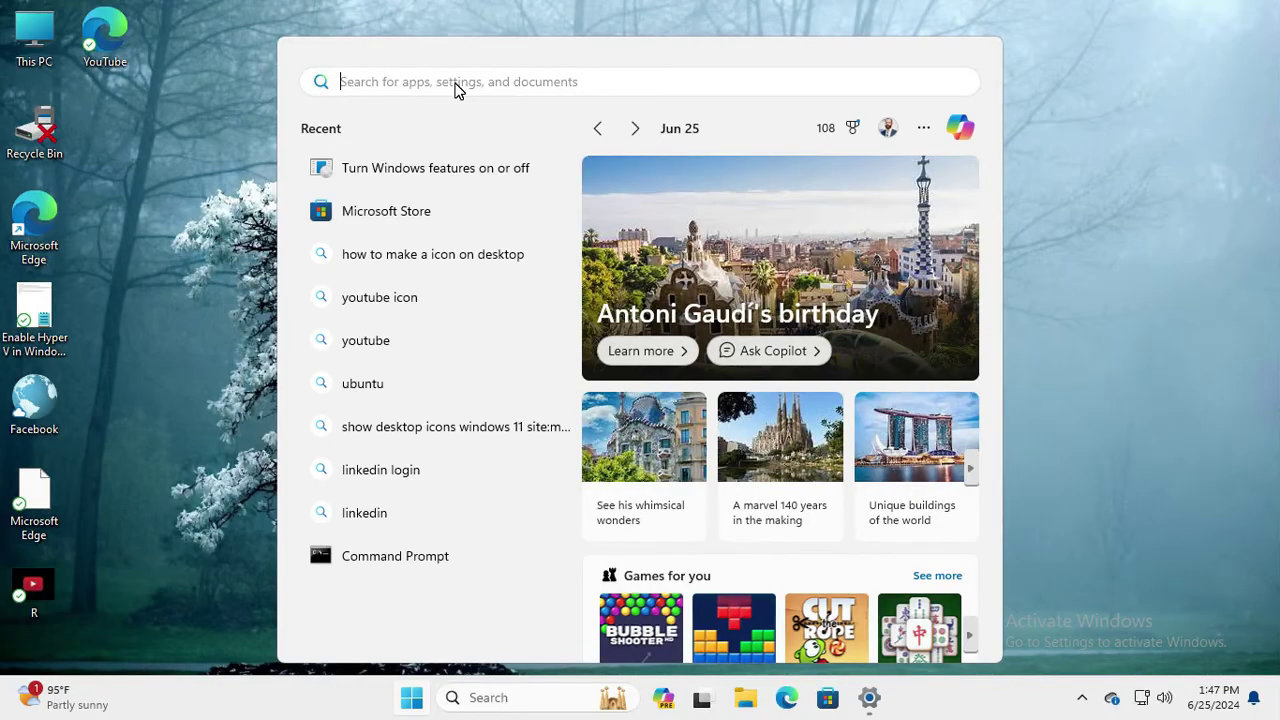
type("ne")
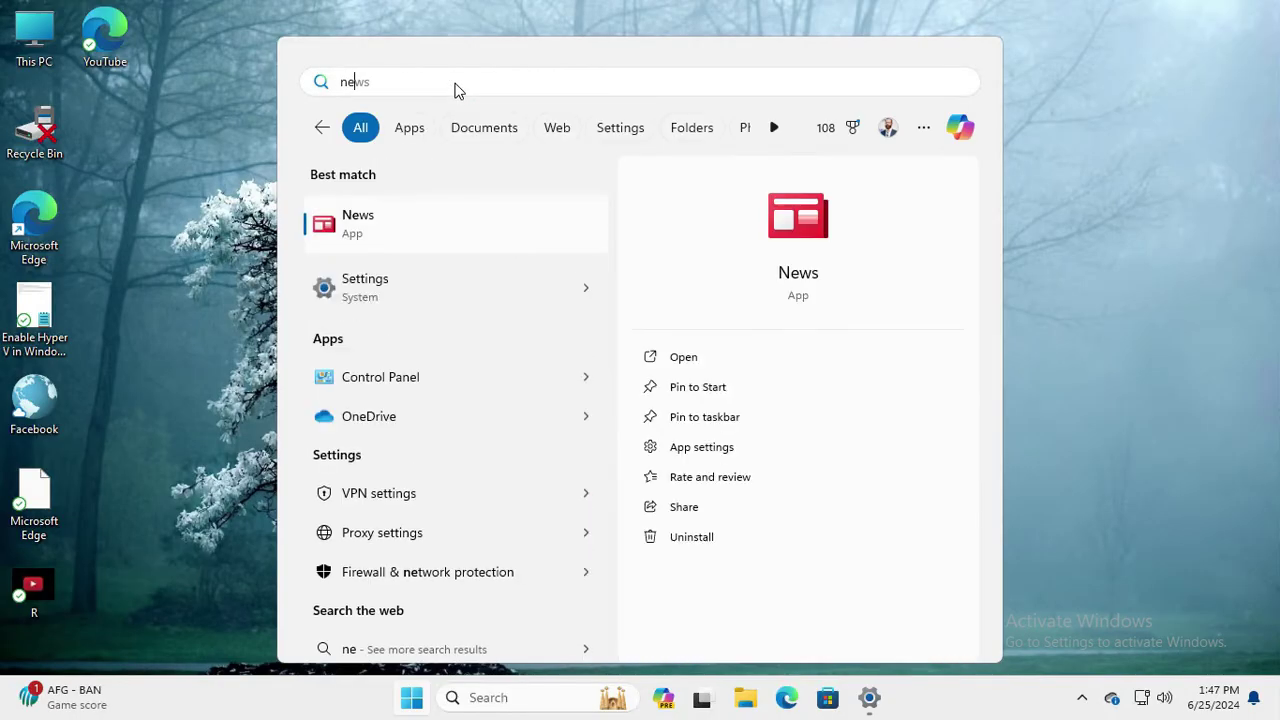
type("two")
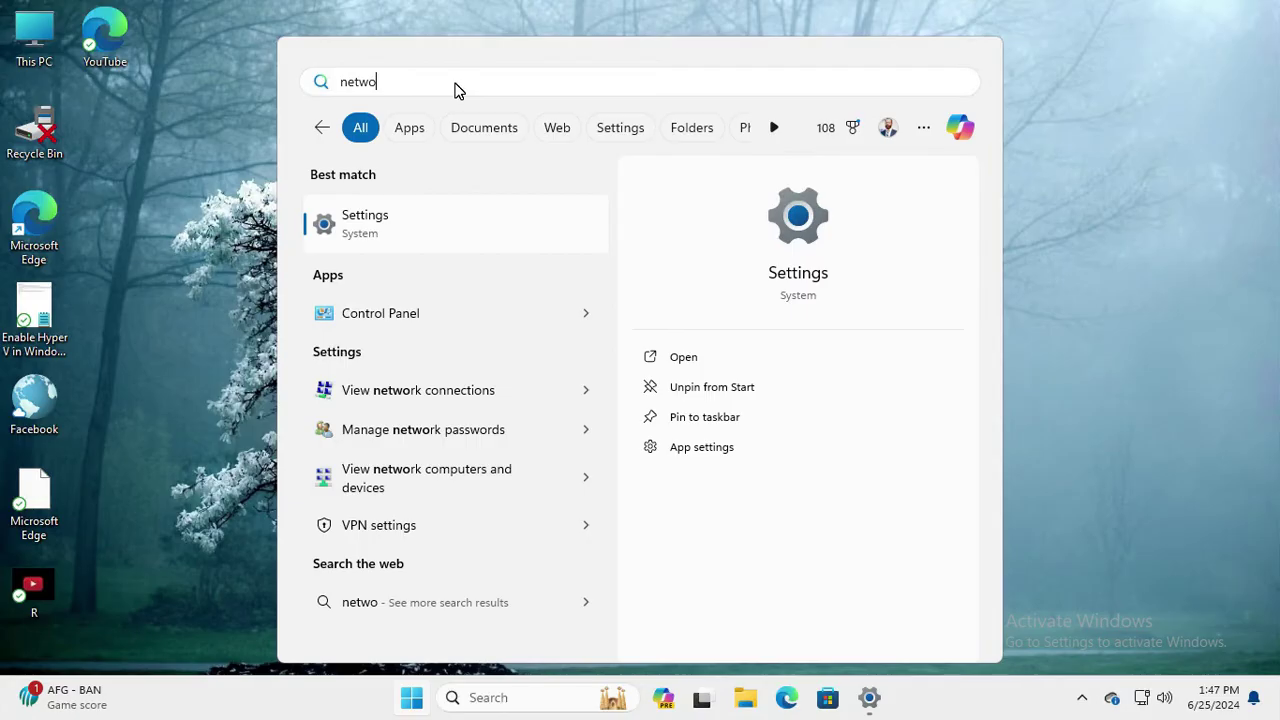
type("rk ")
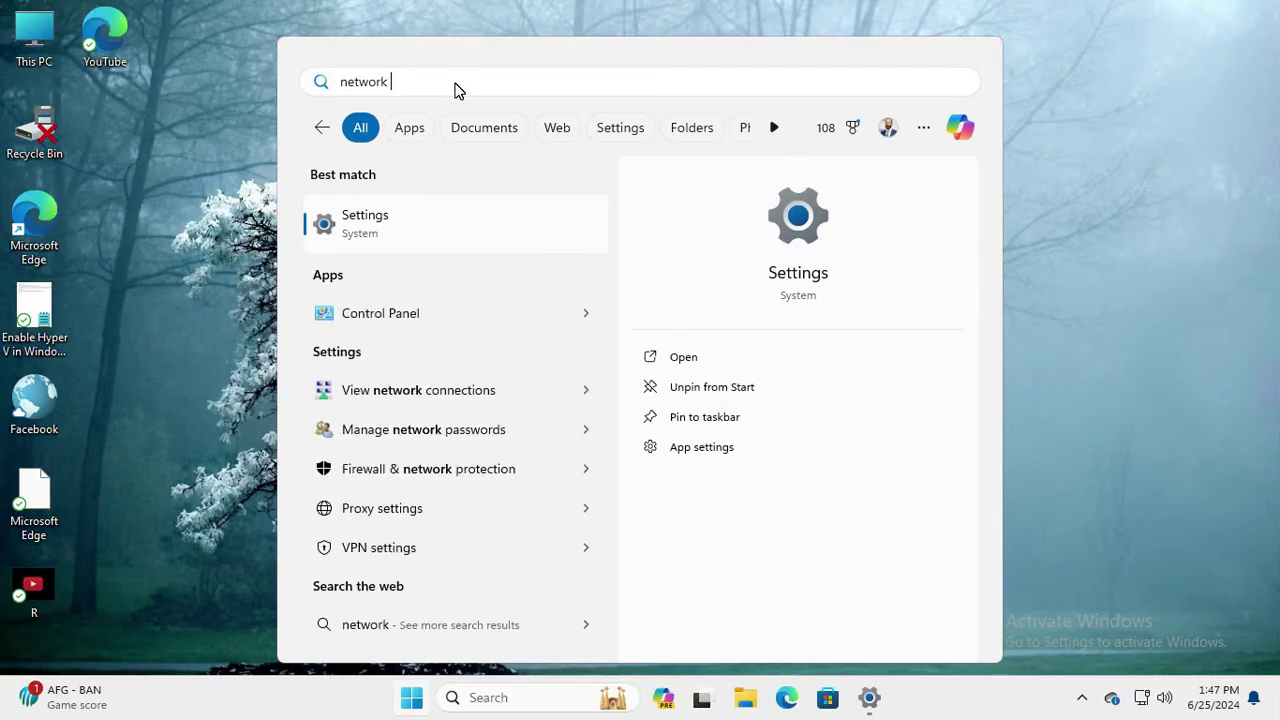
type("reset")
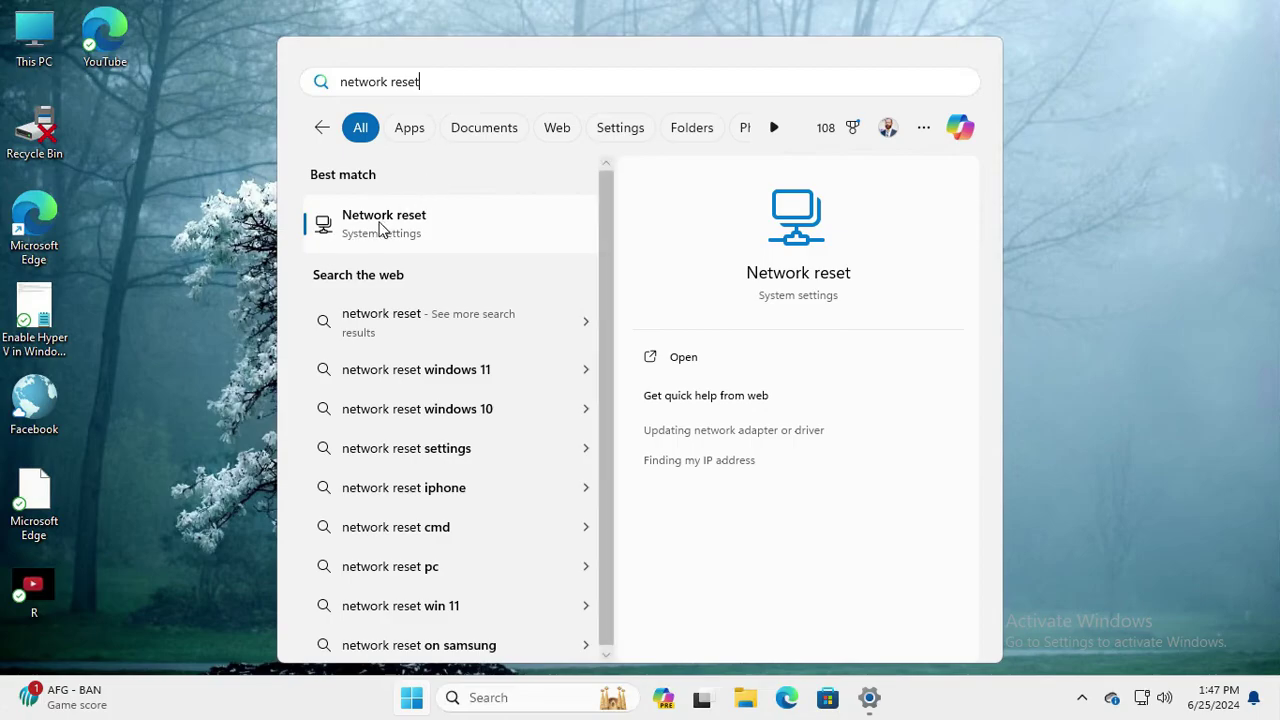
left_click(418, 229)
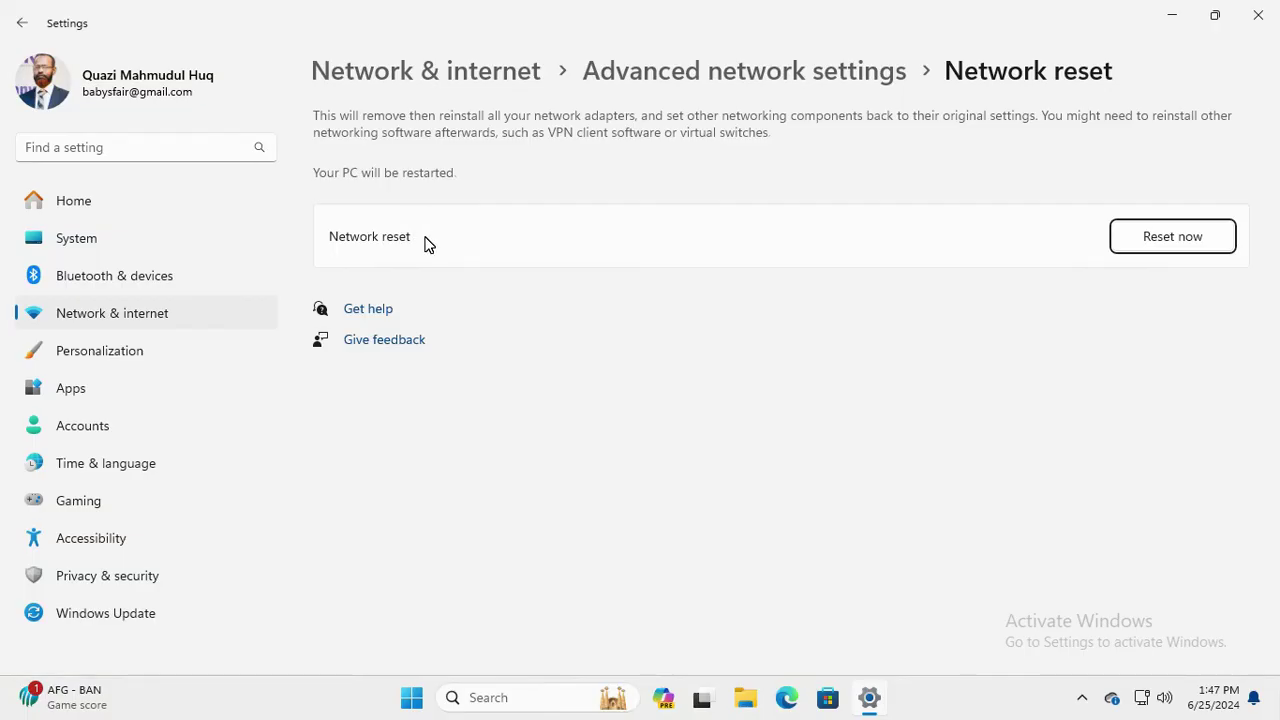
- Choose Reset now on the Network reset page to bring up the reset confirmation
left_click(343, 238)
left_click(1148, 236)
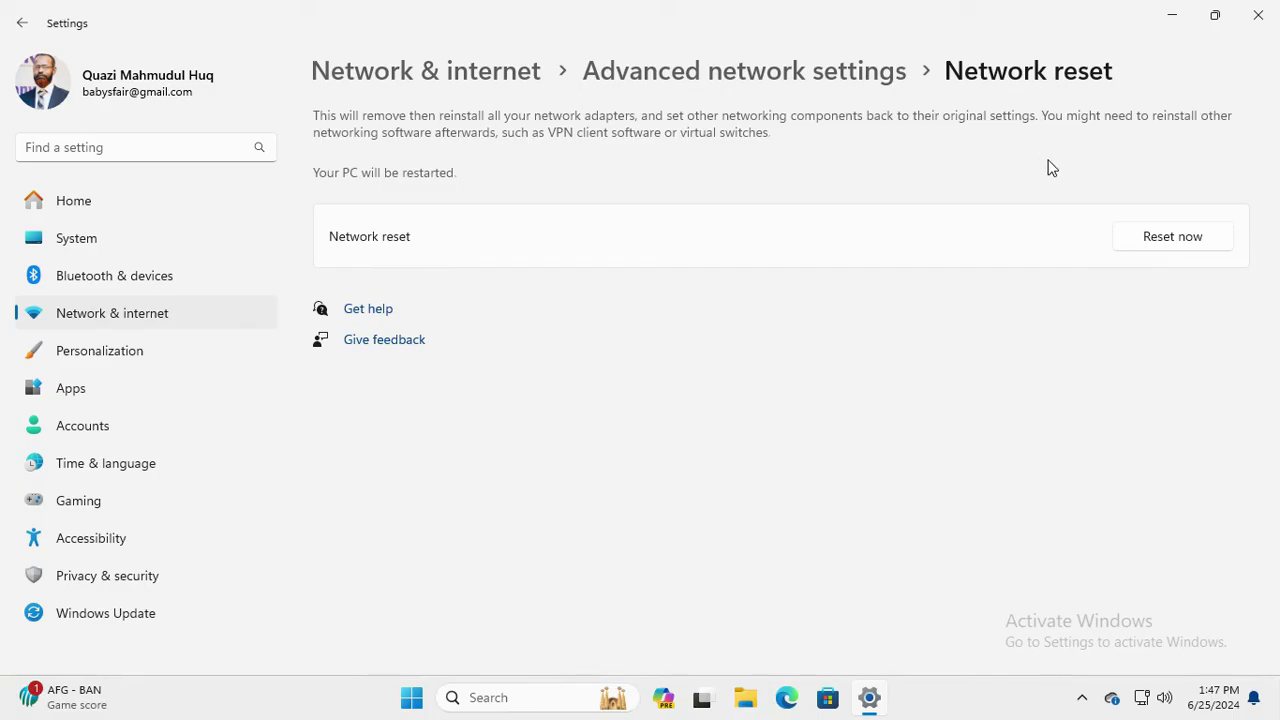
left_click(1180, 240)
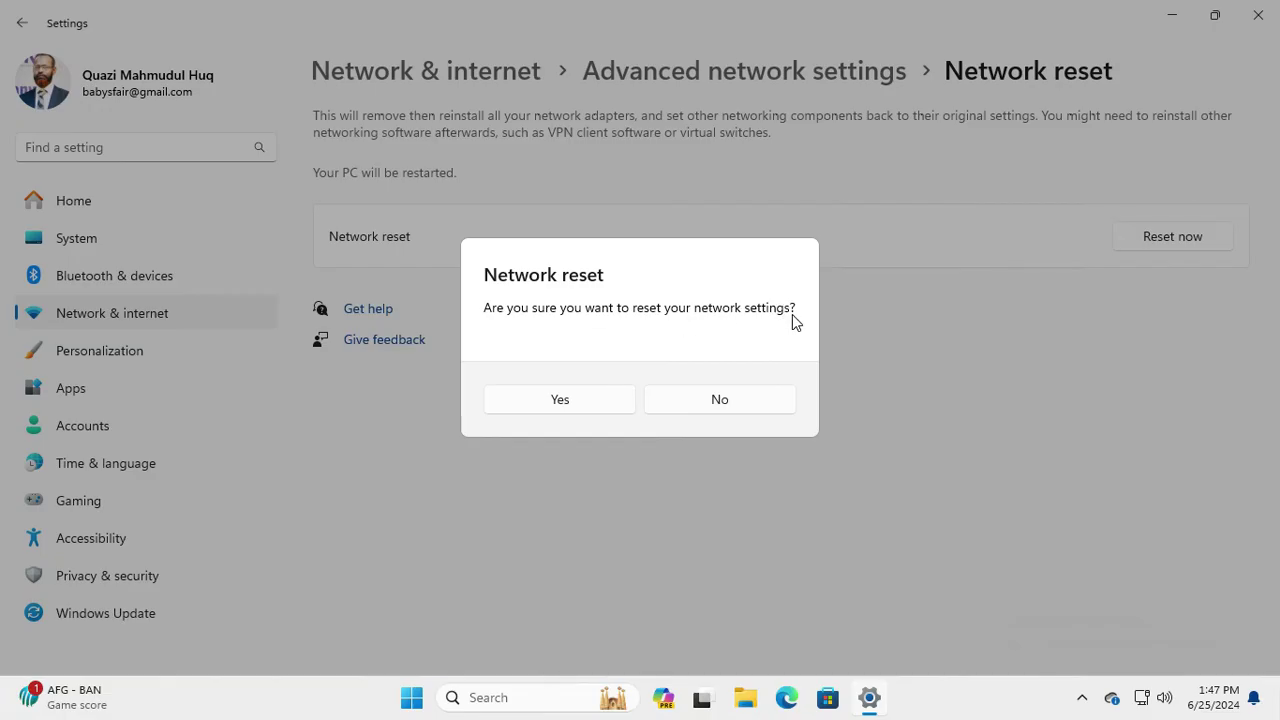
- Confirm the network reset with Yes and close the 5-minute sign-out warning
left_click(576, 400)
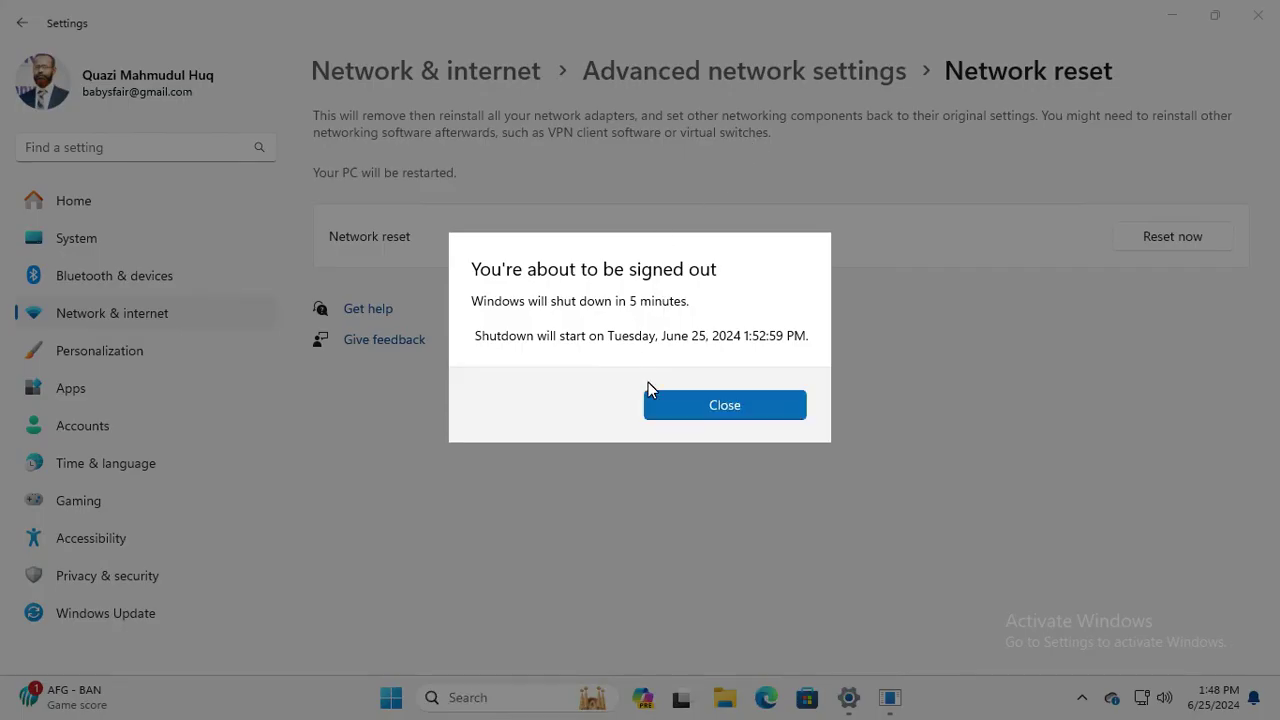
left_click(692, 410)
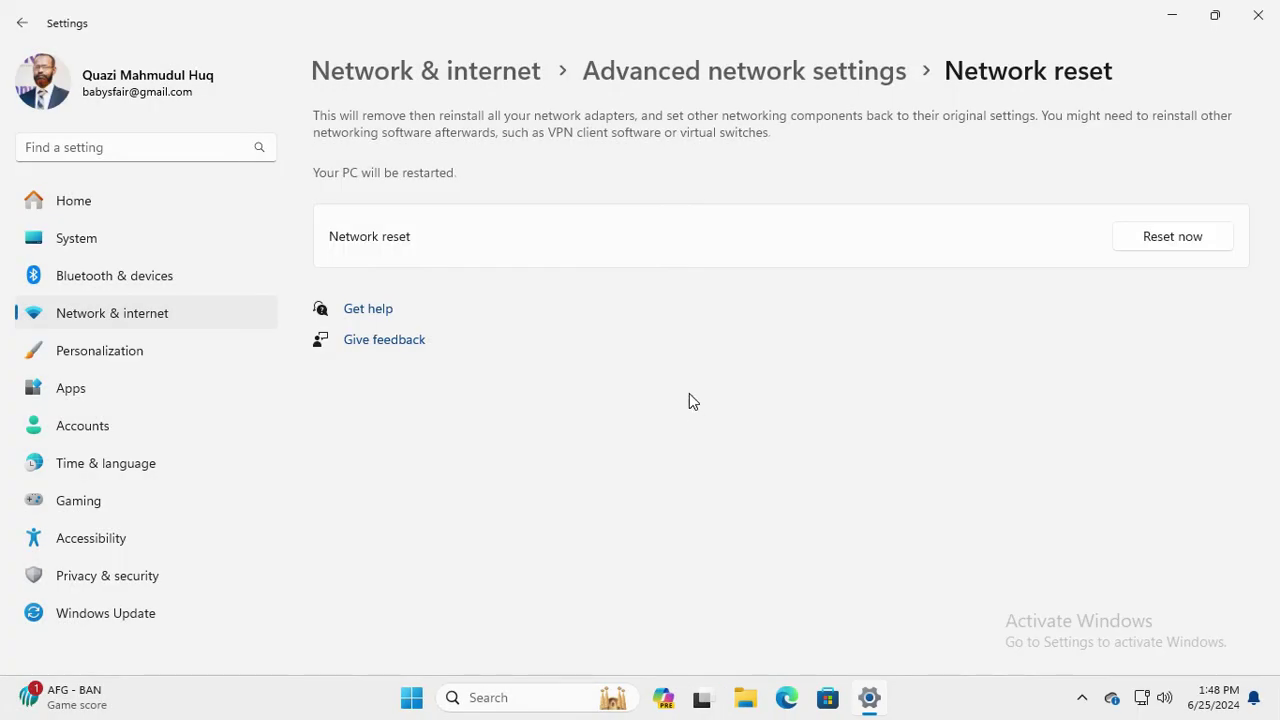
- Close Settings, view the Start menu's power options, then dismiss the Start menu
left_click(1258, 16)
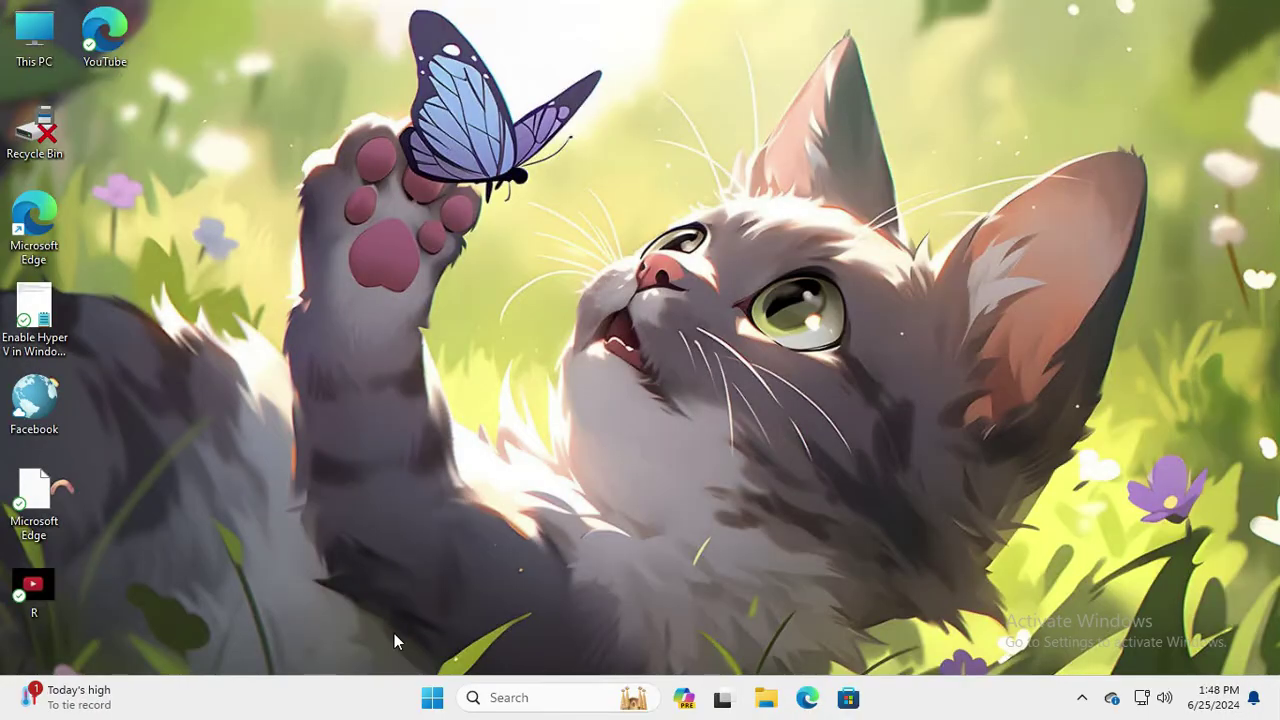
left_click(432, 699)
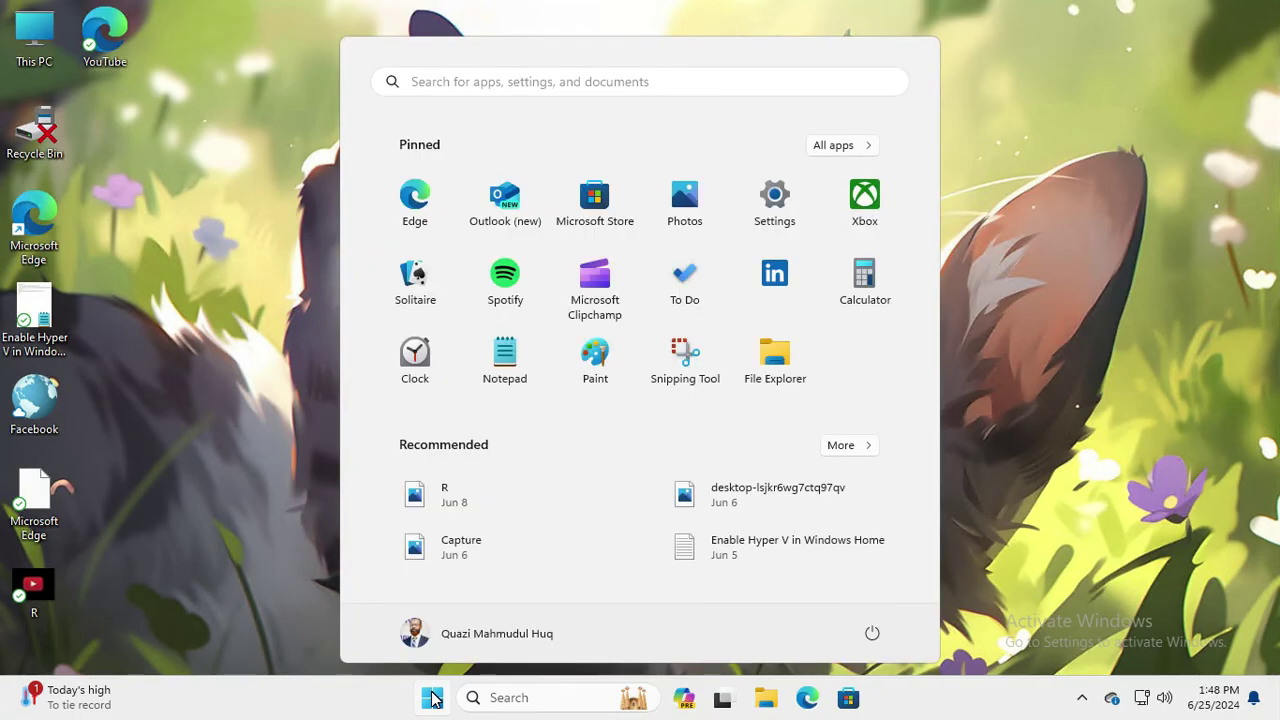
left_click(869, 633)
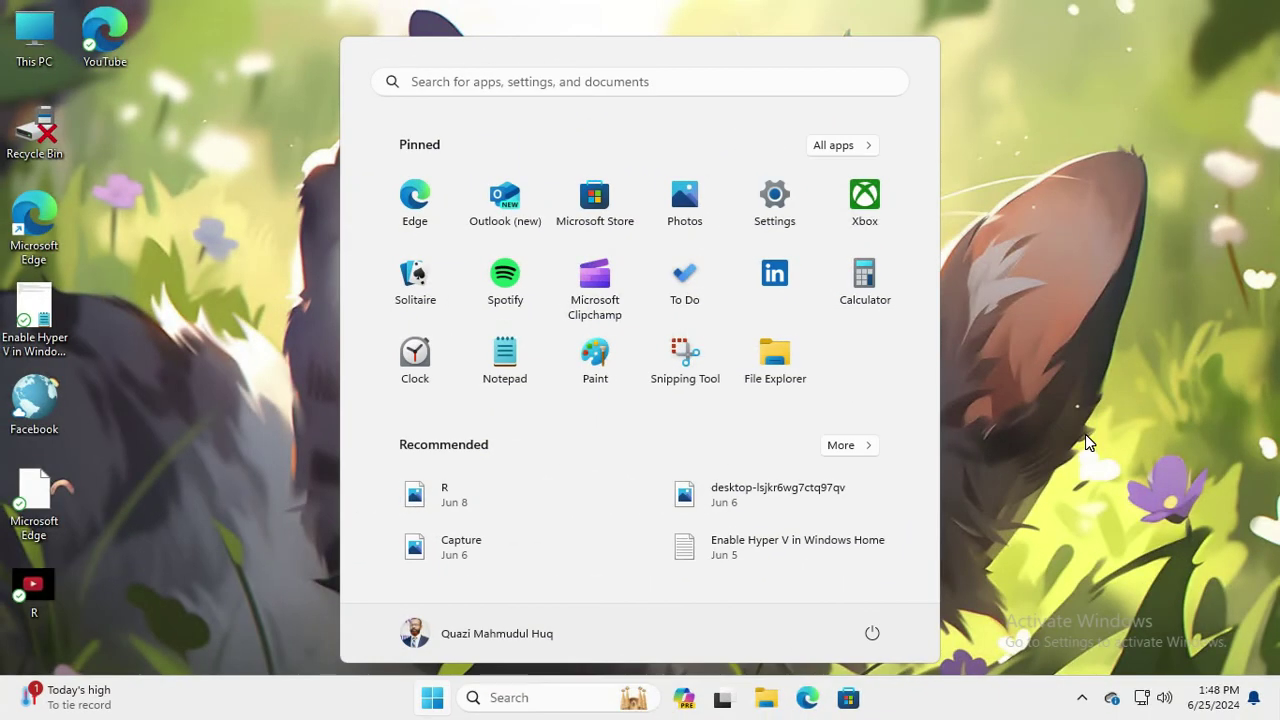
left_click(1085, 434)
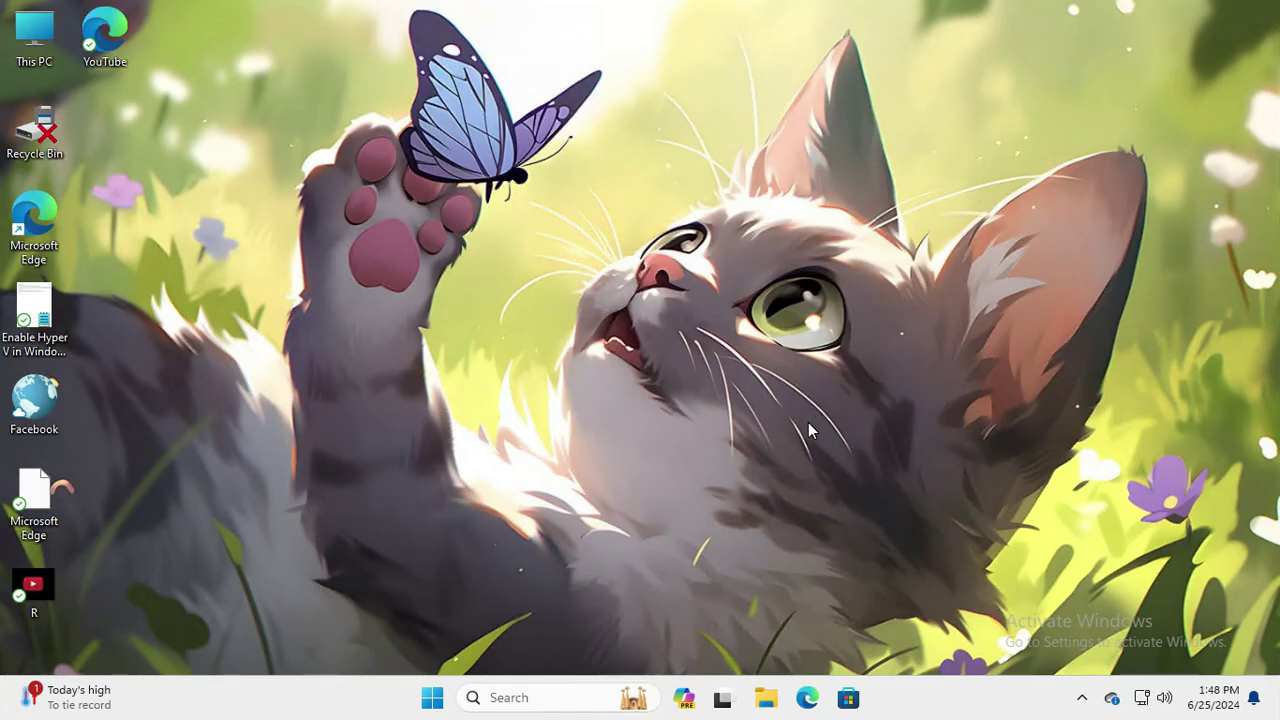